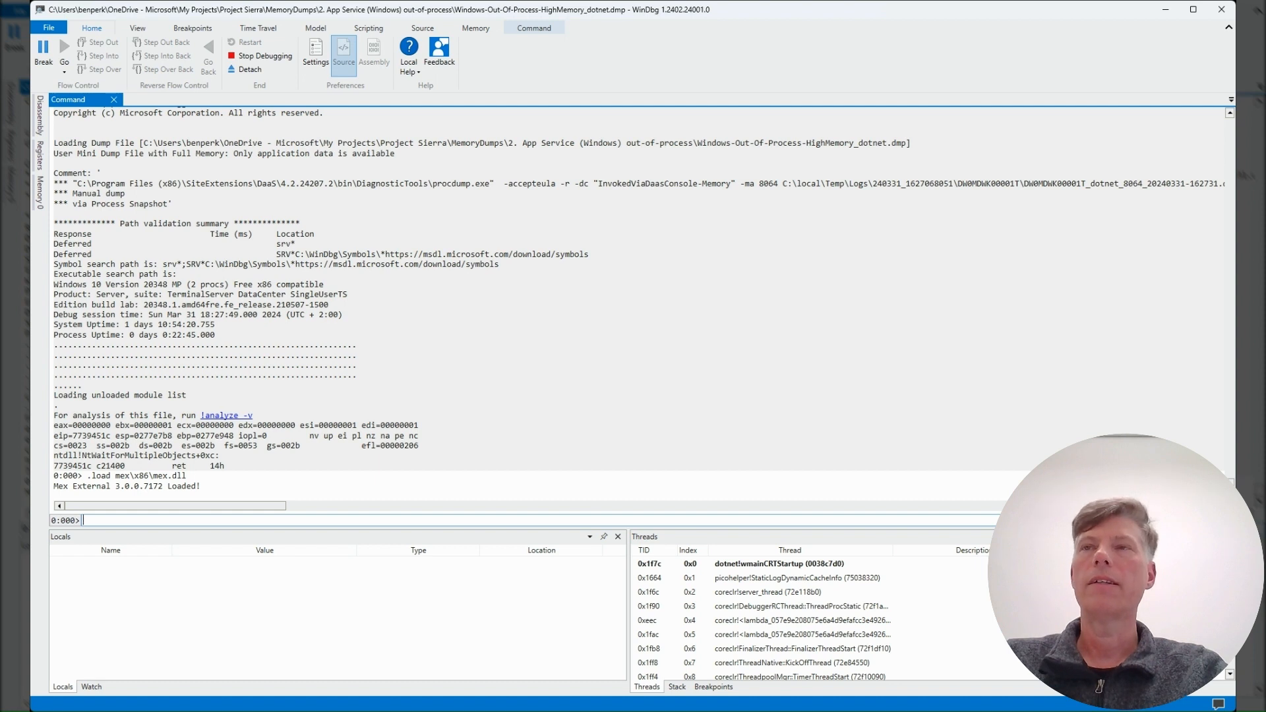
Step: List all threads in the memory dump with the command !mex.listthreads
{"action": "type", "text": "!me"}
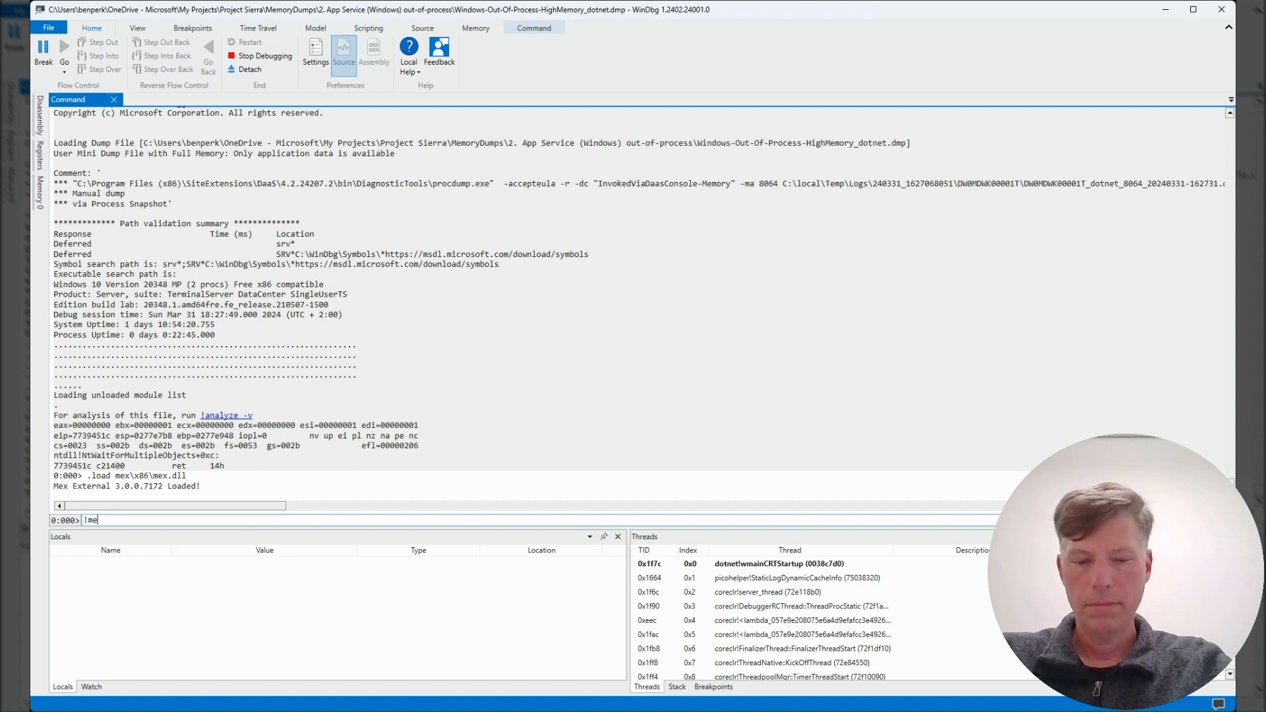
{"action": "type", "text": "x.listthre"}
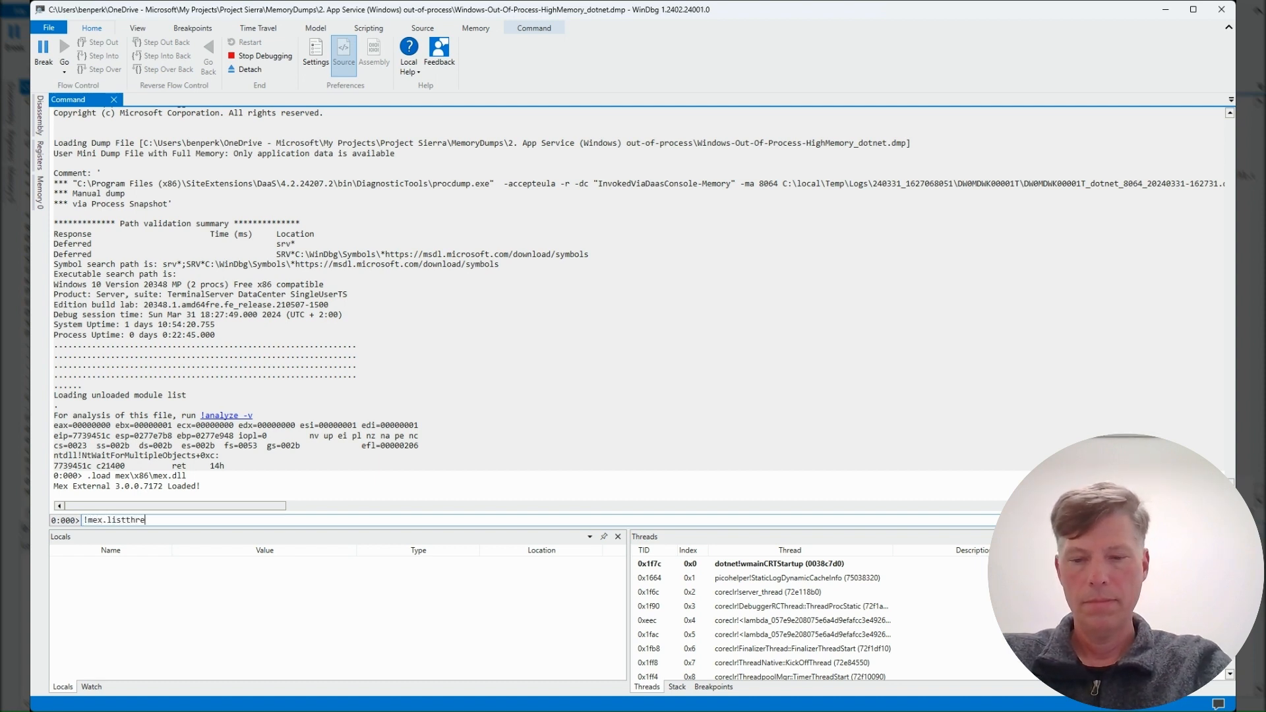
{"action": "type", "text": "ads"}
{"action": "key", "text": "Return"}
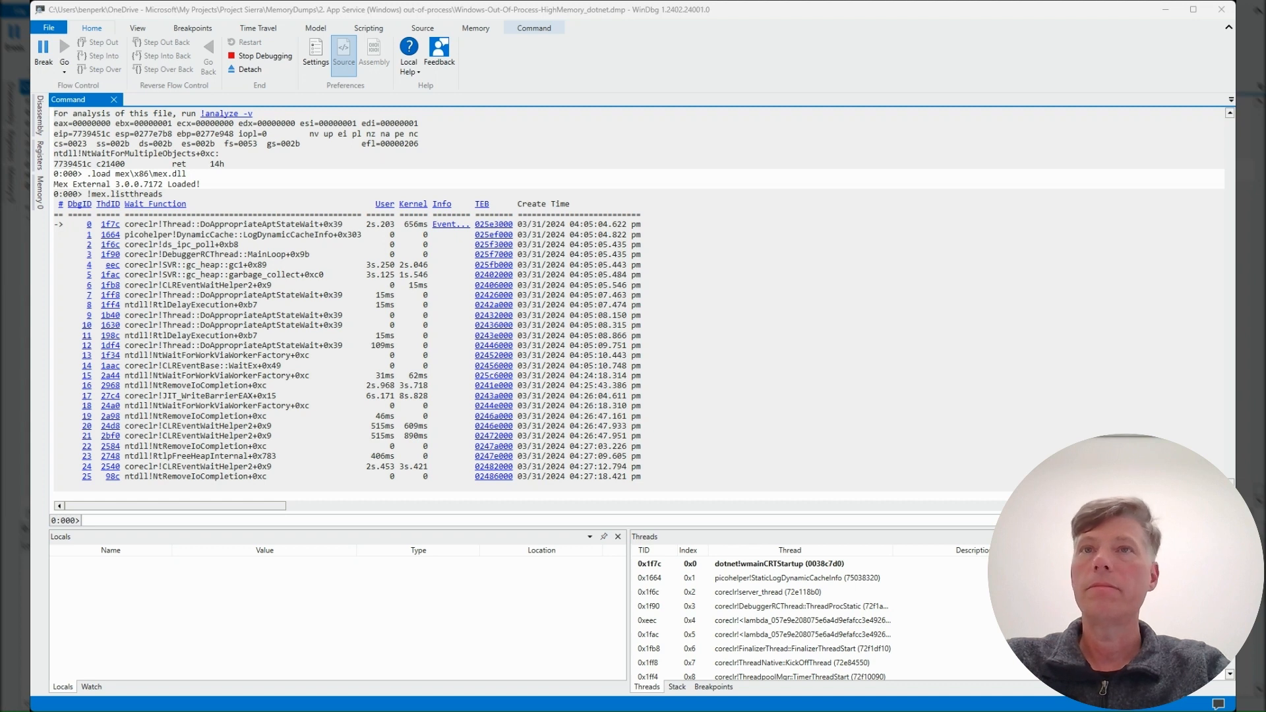
Step: Switch to thread 5 with ~5s and dump its managed call stack using !mex.clrstack2
{"action": "left_click", "coordinate": [821, 519]}
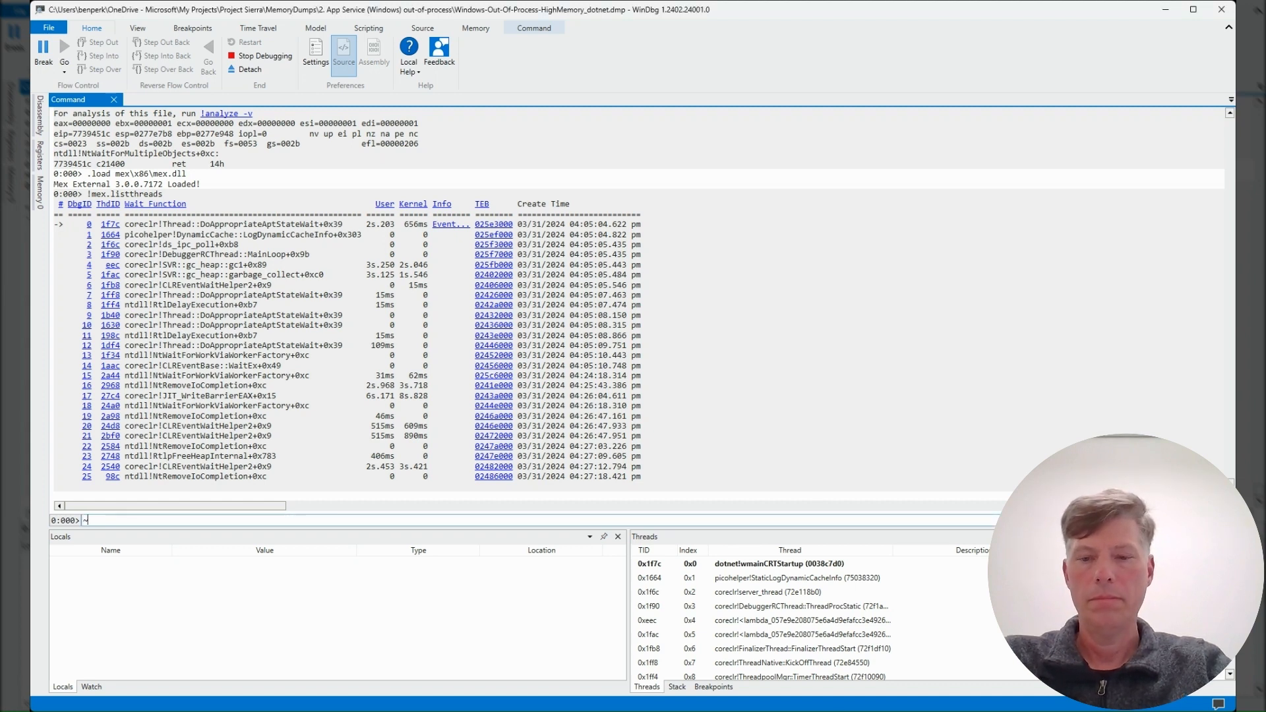
{"action": "type", "text": "~5s"}
{"action": "key", "text": "Return"}
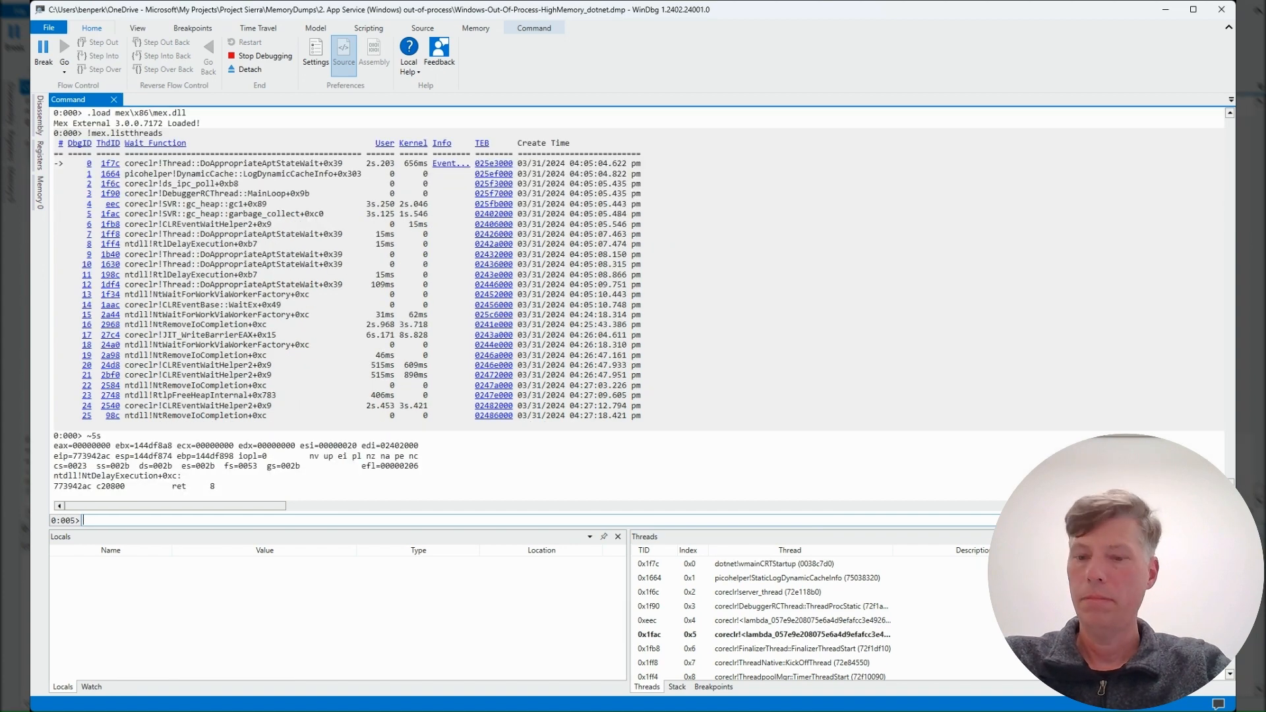
{"action": "type", "text": "!mex."}
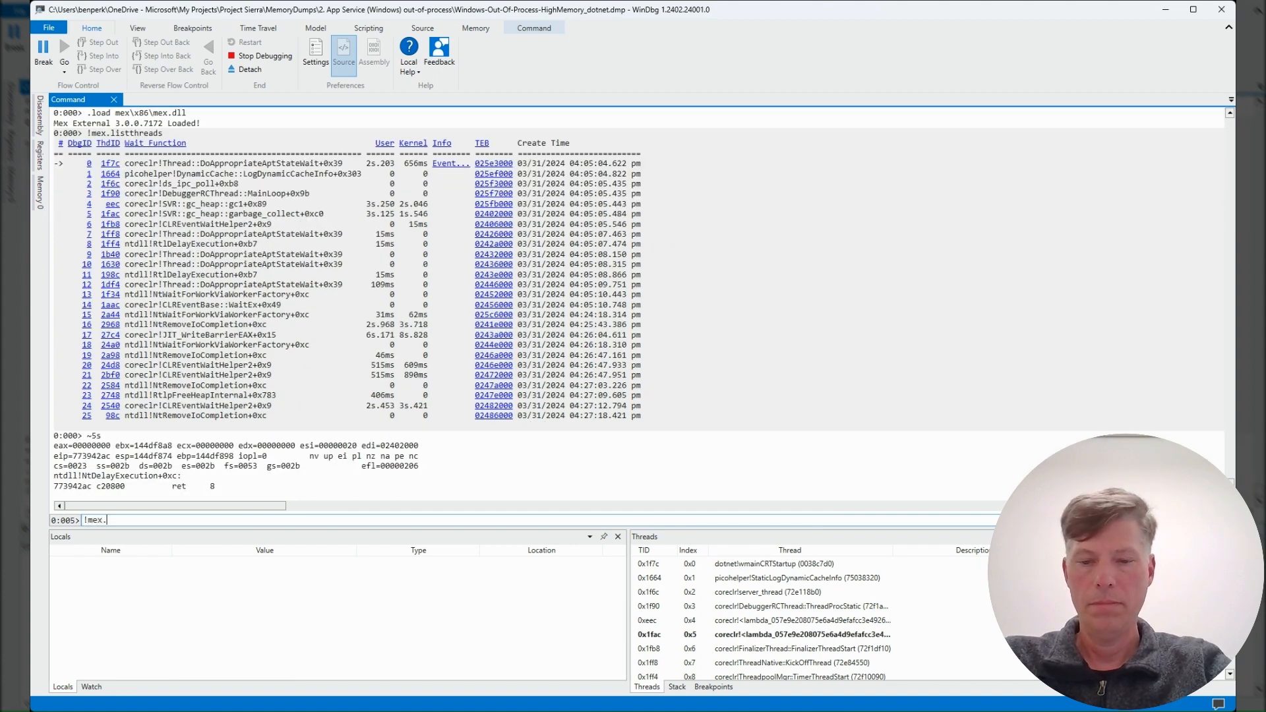
{"action": "type", "text": "clrstack"}
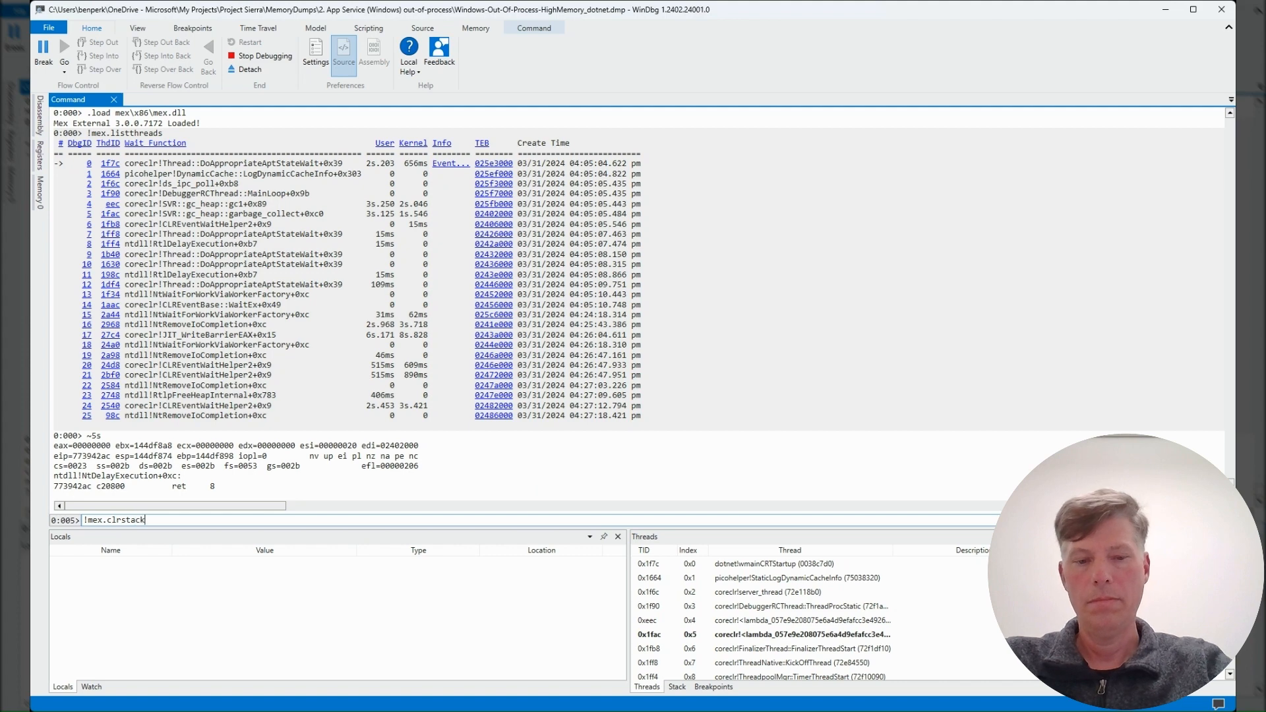
{"action": "type", "text": "2"}
{"action": "key", "text": "Return"}
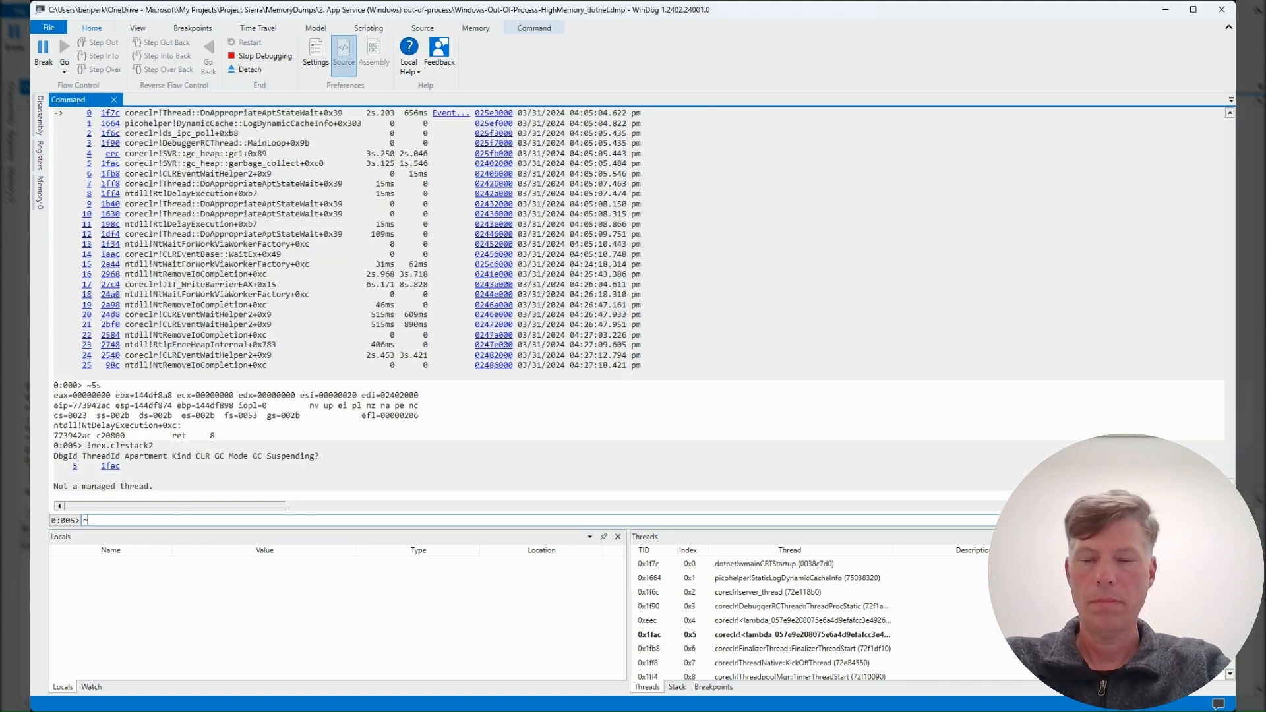
Step: Switch to thread 17 with ~17s, run !mex.clrstack2, and highlight csharpguitar in the Pages_HighMemory.ExecuteAsync frame
{"action": "type", "text": "~17s"}
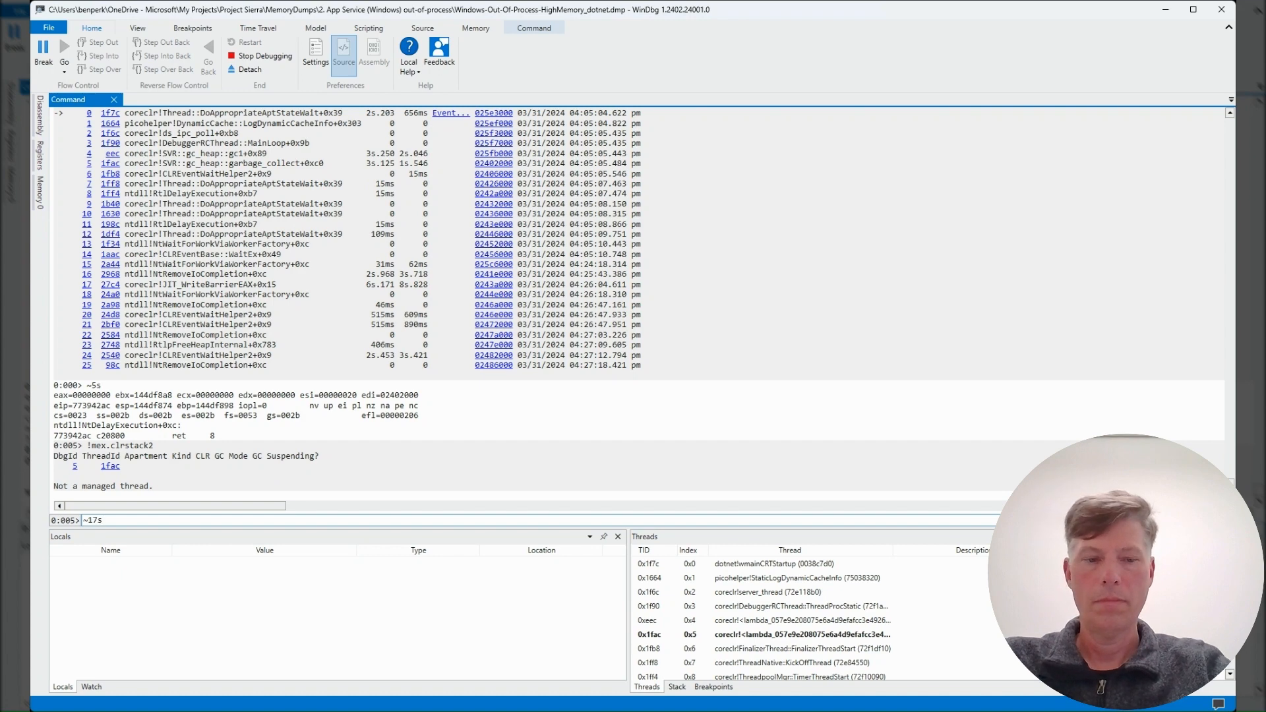
{"action": "key", "text": "Return"}
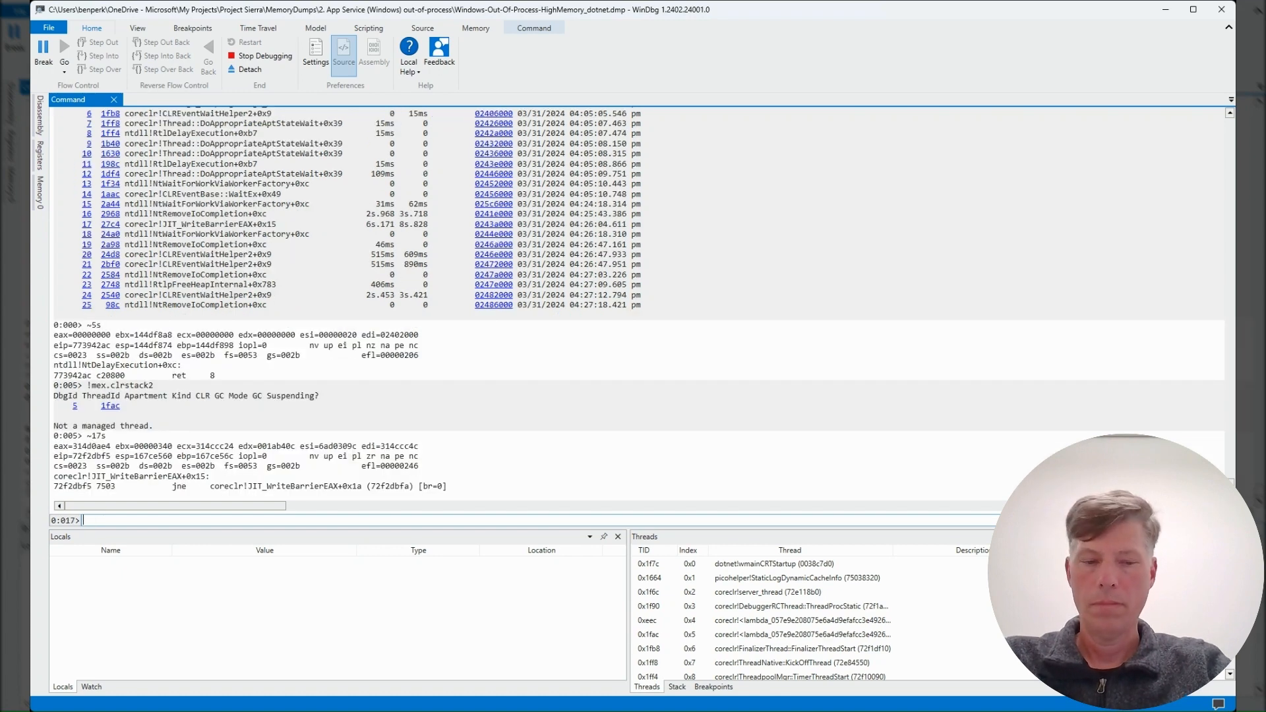
{"action": "key", "text": "Up"}
{"action": "key", "text": "Up"}
{"action": "key", "text": "Return"}
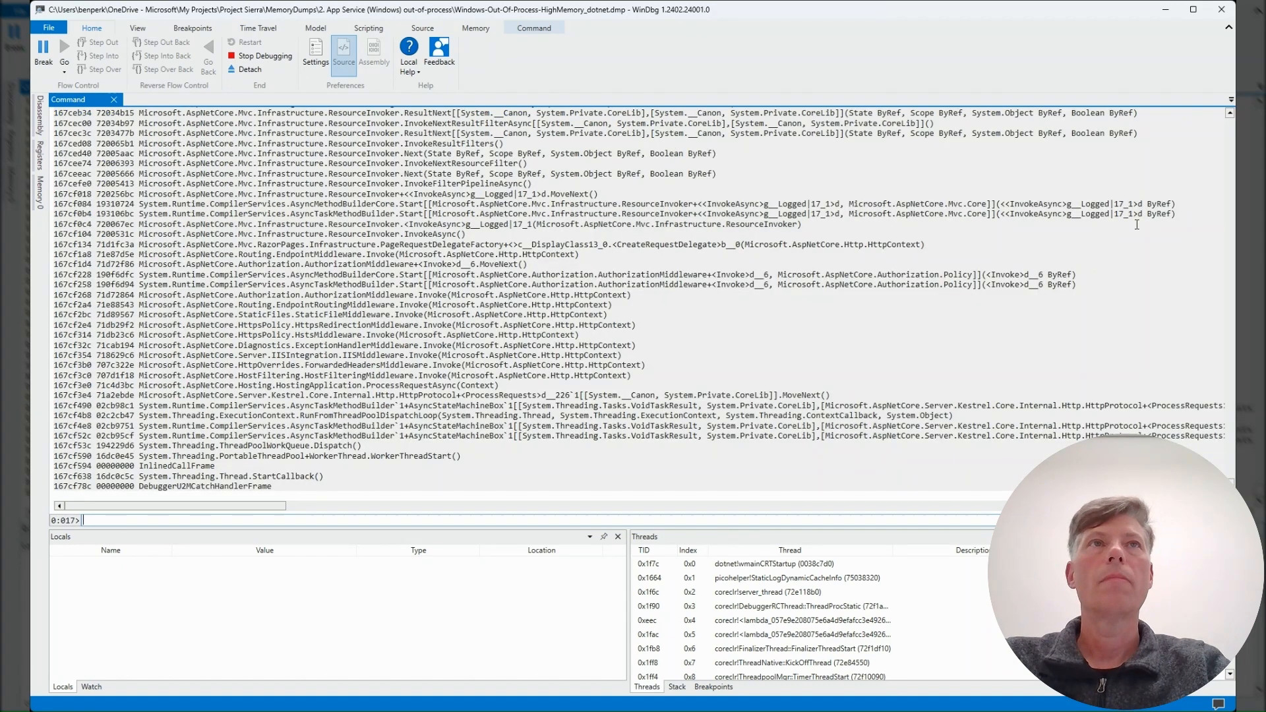
{"action": "scroll", "coordinate": [1232, 117], "scroll_direction": "up", "scroll_amount": 10}
{"action": "double_click", "coordinate": [161, 256]}
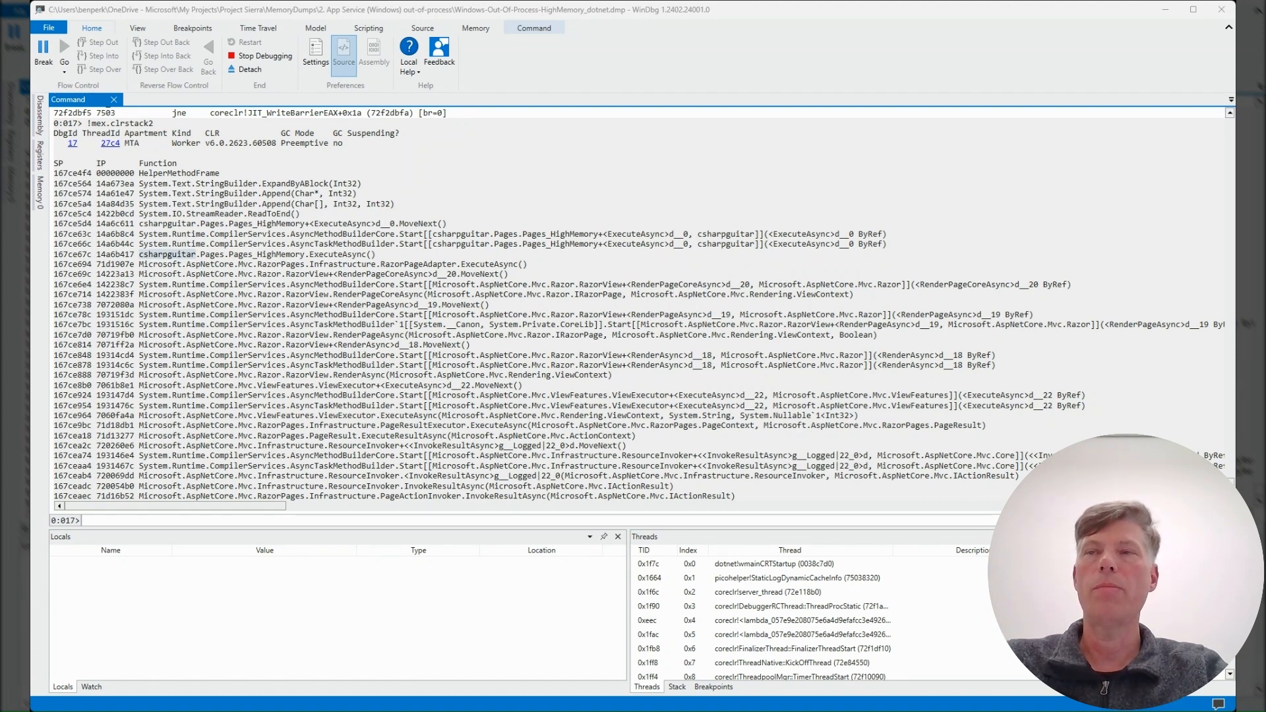
Step: Try to summarize the managed heap by object type with !sos.dumpheap -stat
{"action": "left_click", "coordinate": [444, 523]}
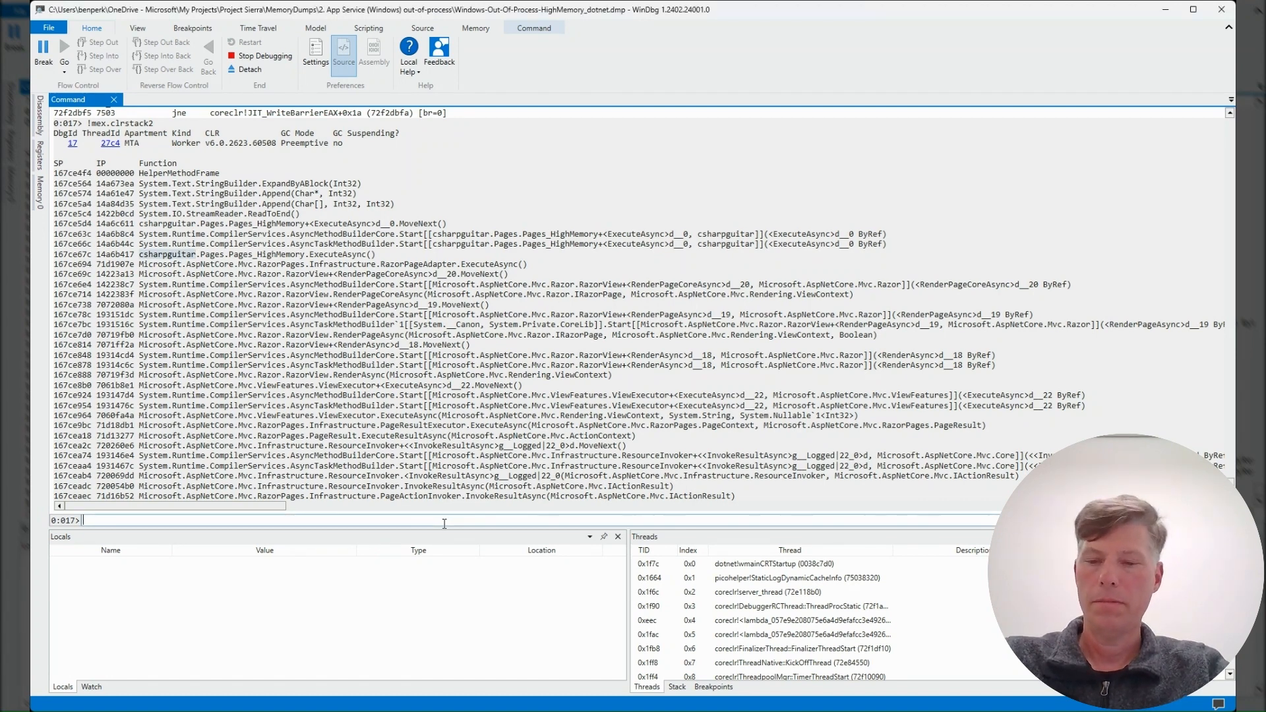
{"action": "type", "text": "!sos"}
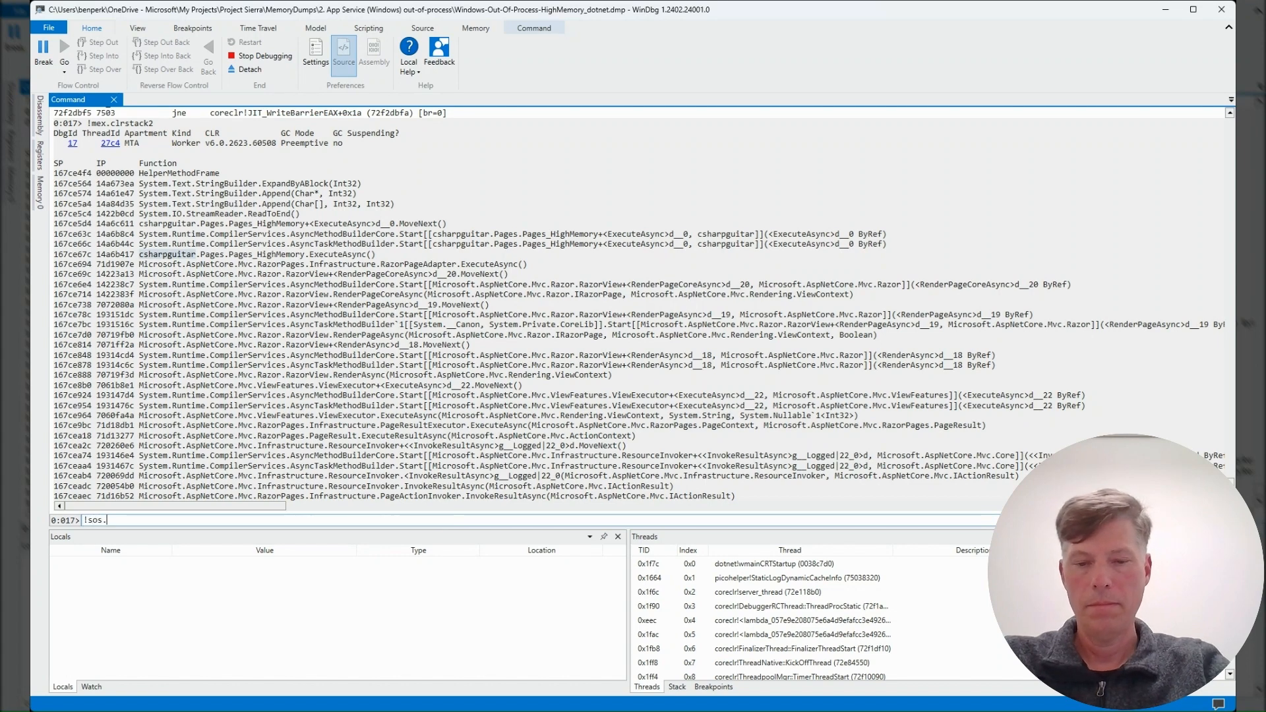
{"action": "type", "text": ".dumphea"}
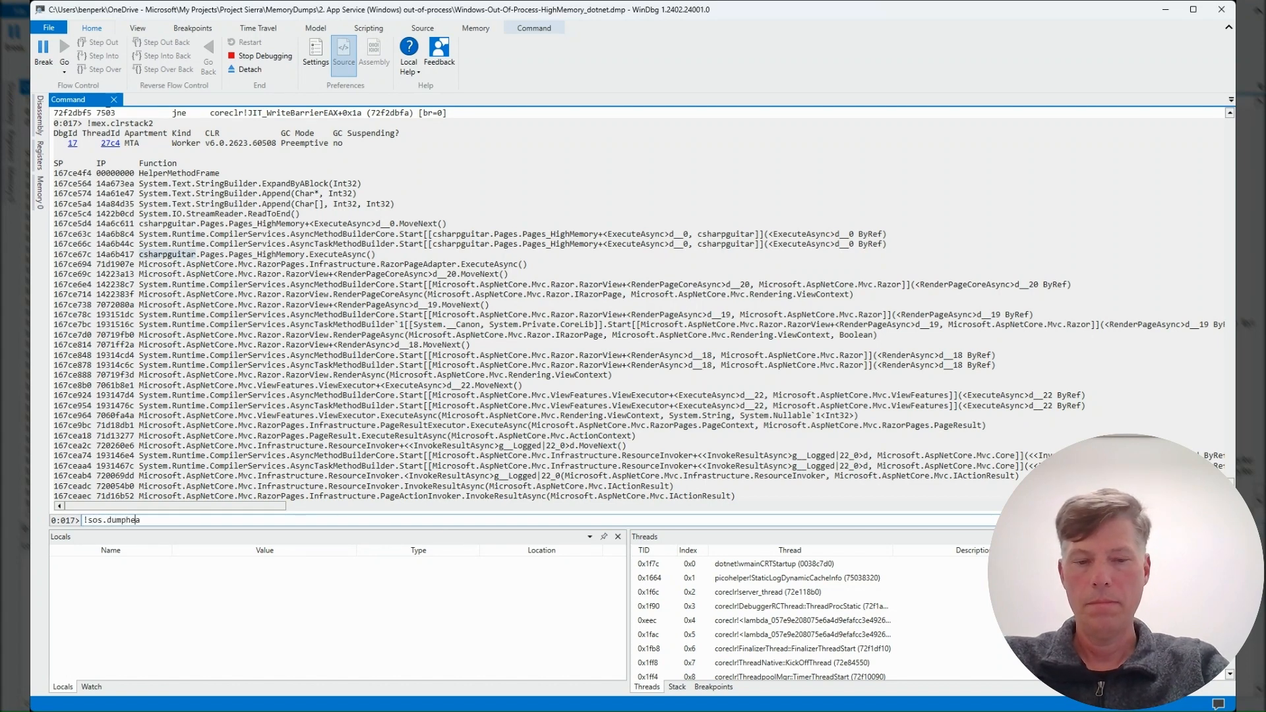
{"action": "type", "text": "p -stat"}
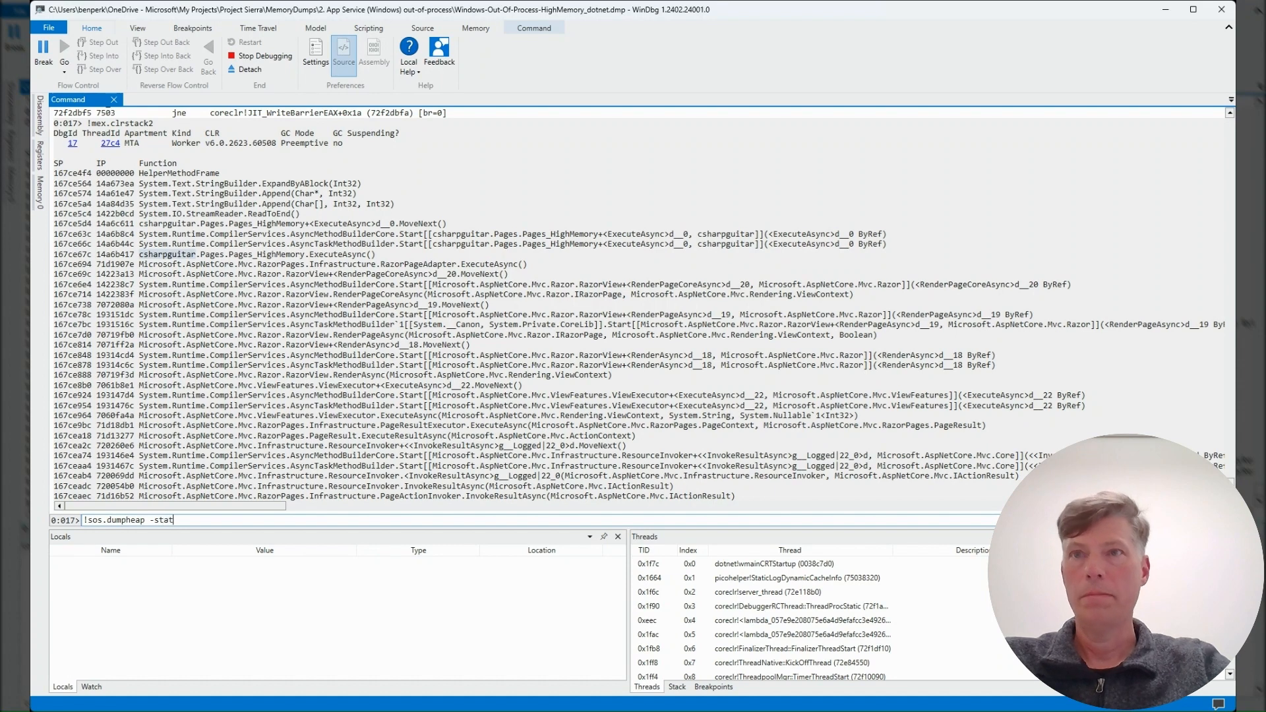
{"action": "key", "text": "Return"}
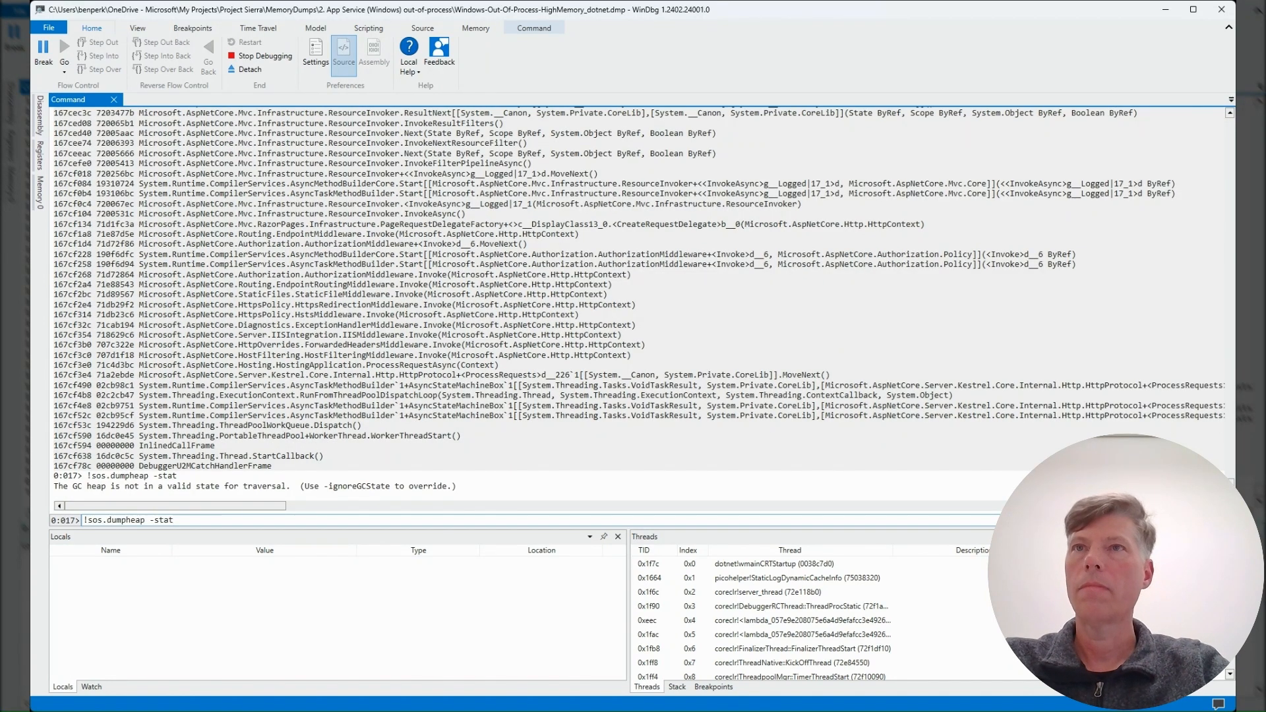
Step: Add the -ignoreGCState option to the heap statistics command and run !sos.dumpheap -stat -ignoreGCState
{"action": "double_click", "coordinate": [371, 487]}
{"action": "key", "text": "ctrl+c"}
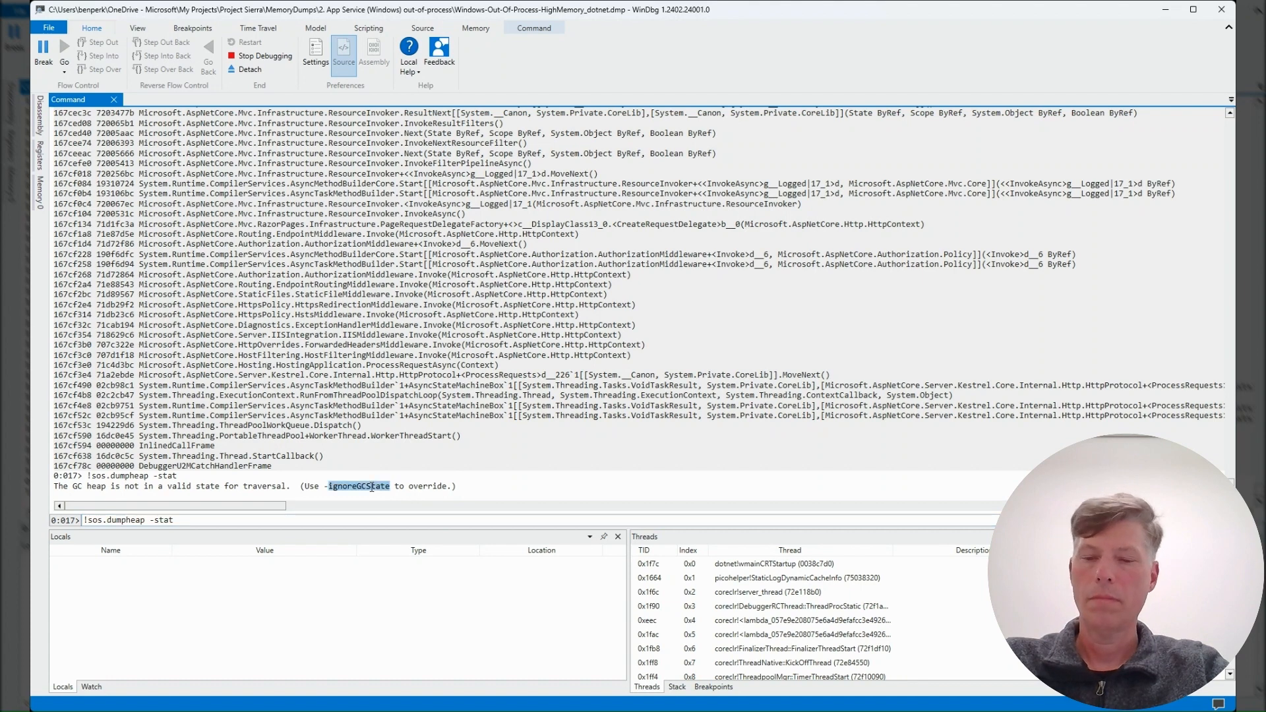
{"action": "left_click", "coordinate": [331, 520]}
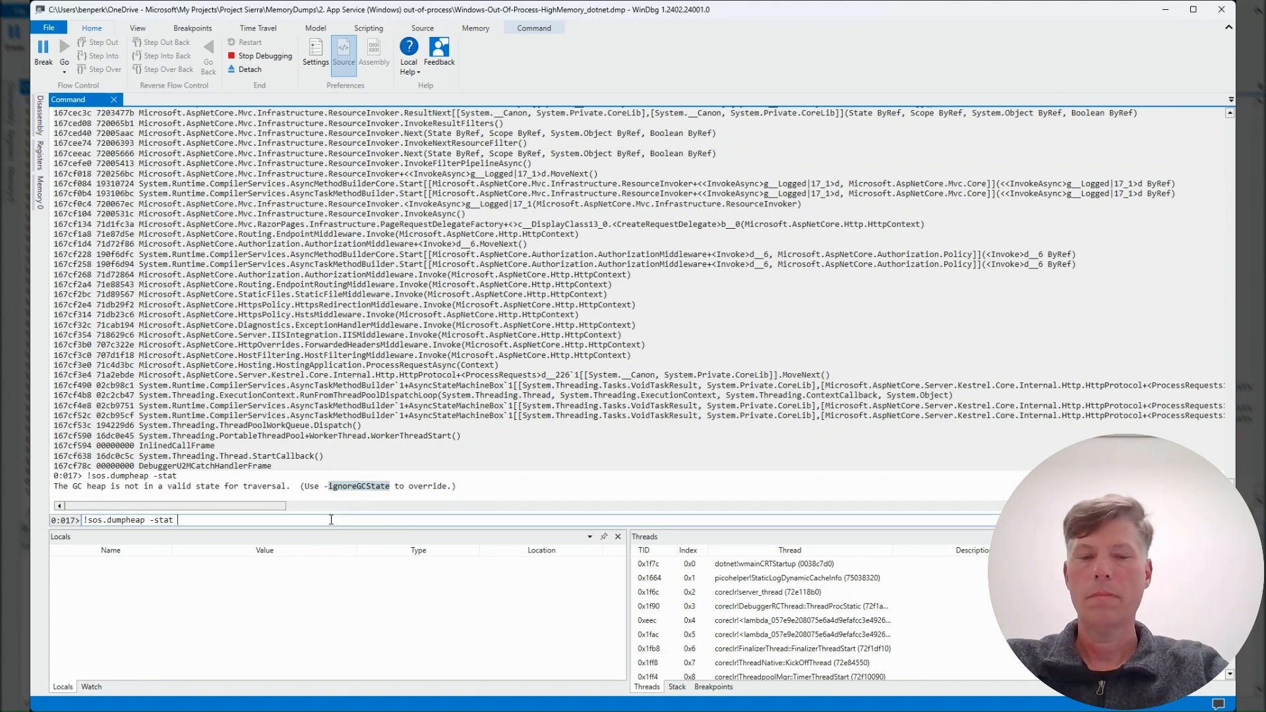
{"action": "type", "text": "-"}
{"action": "key", "text": "ctrl+v"}
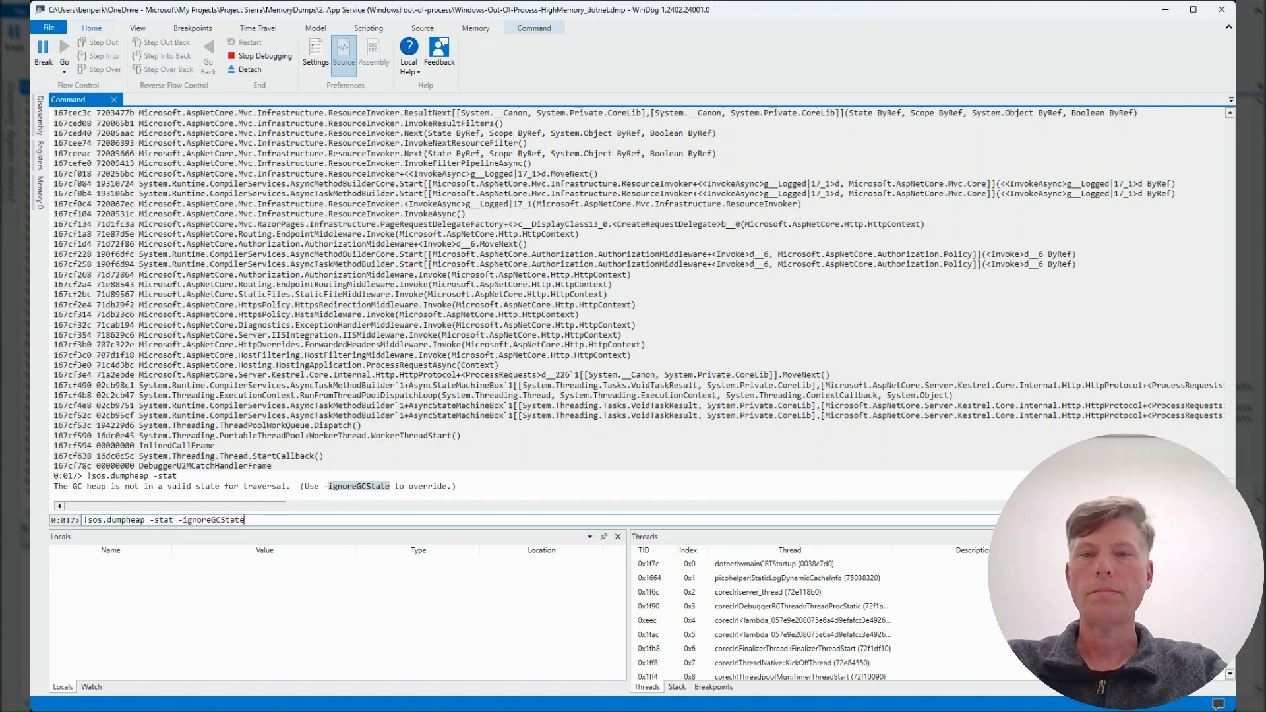
{"action": "key", "text": "Return"}
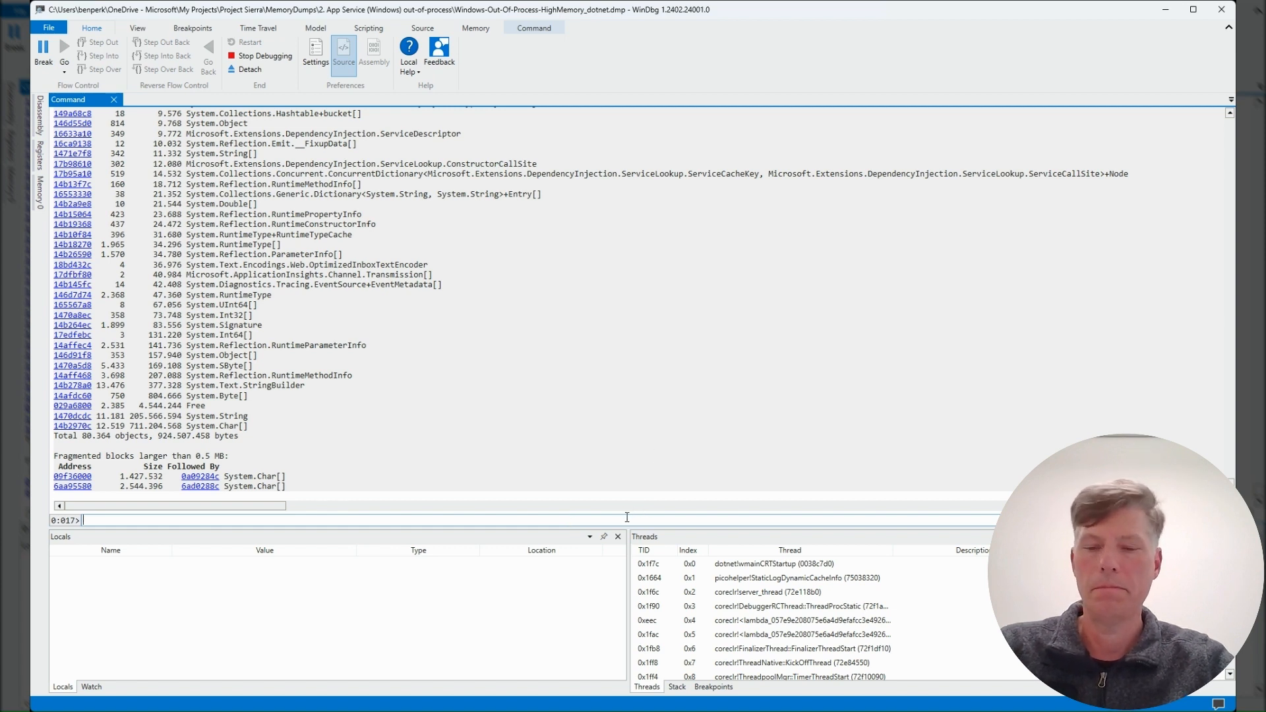
Step: List the System.Char[] objects with !sos.dumpheap -mt 14b2970c -ignoreGCState, and rerun it with -min 17000 to filter by size
{"action": "type", "text": "!sos.dumpheap -mt 14b2970c -ignoreGCState"}
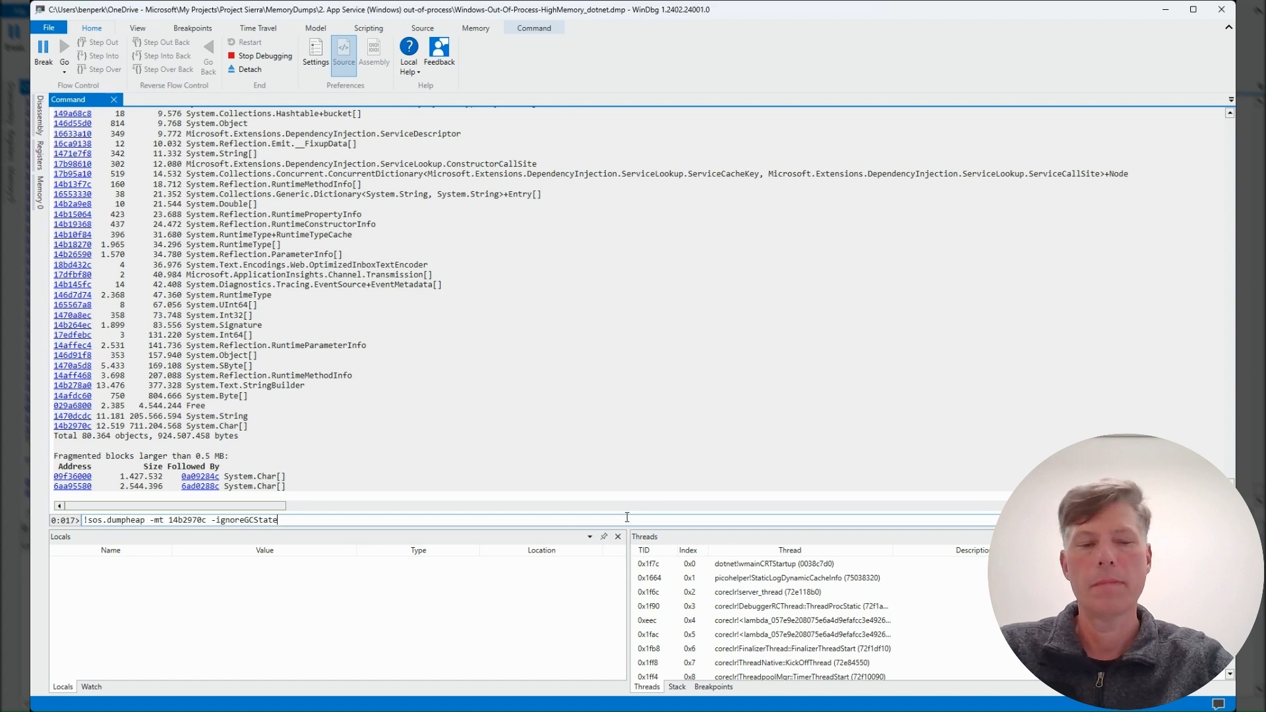
{"action": "key", "text": "Return"}
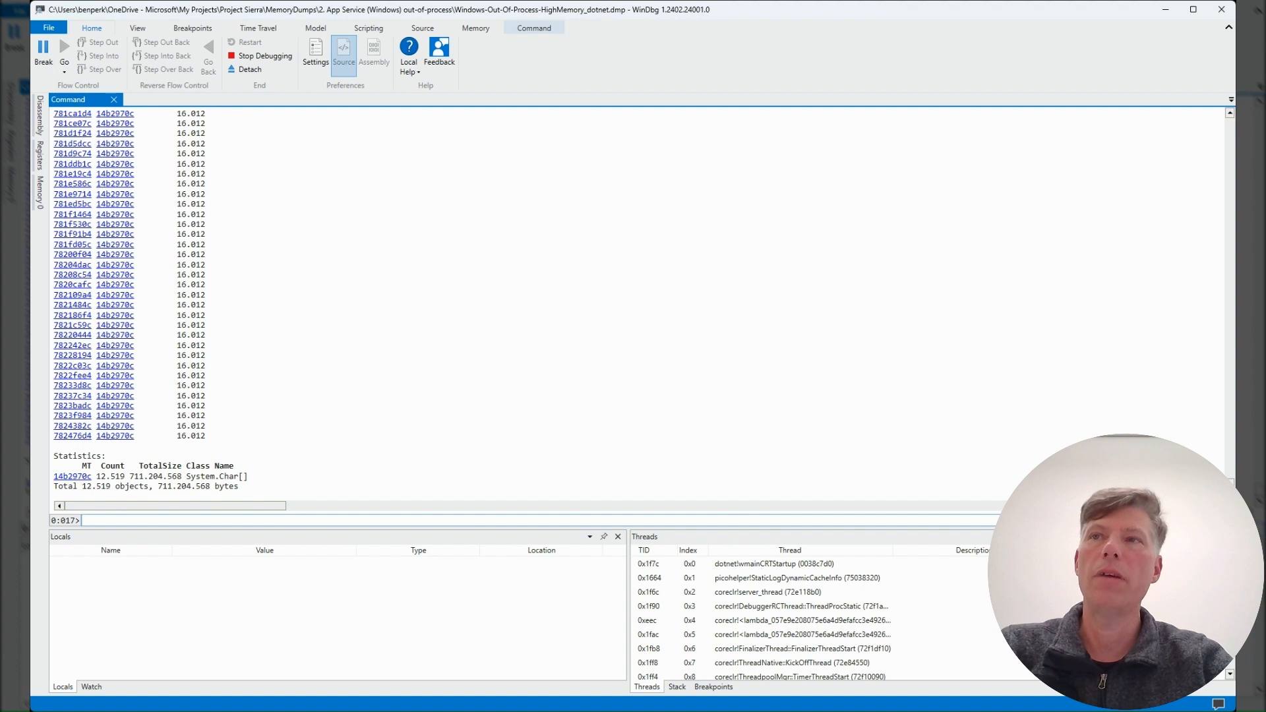
{"action": "type", "text": "!sos.dumpheap -mt 14b2970c -min 17000 -ignoreGCState"}
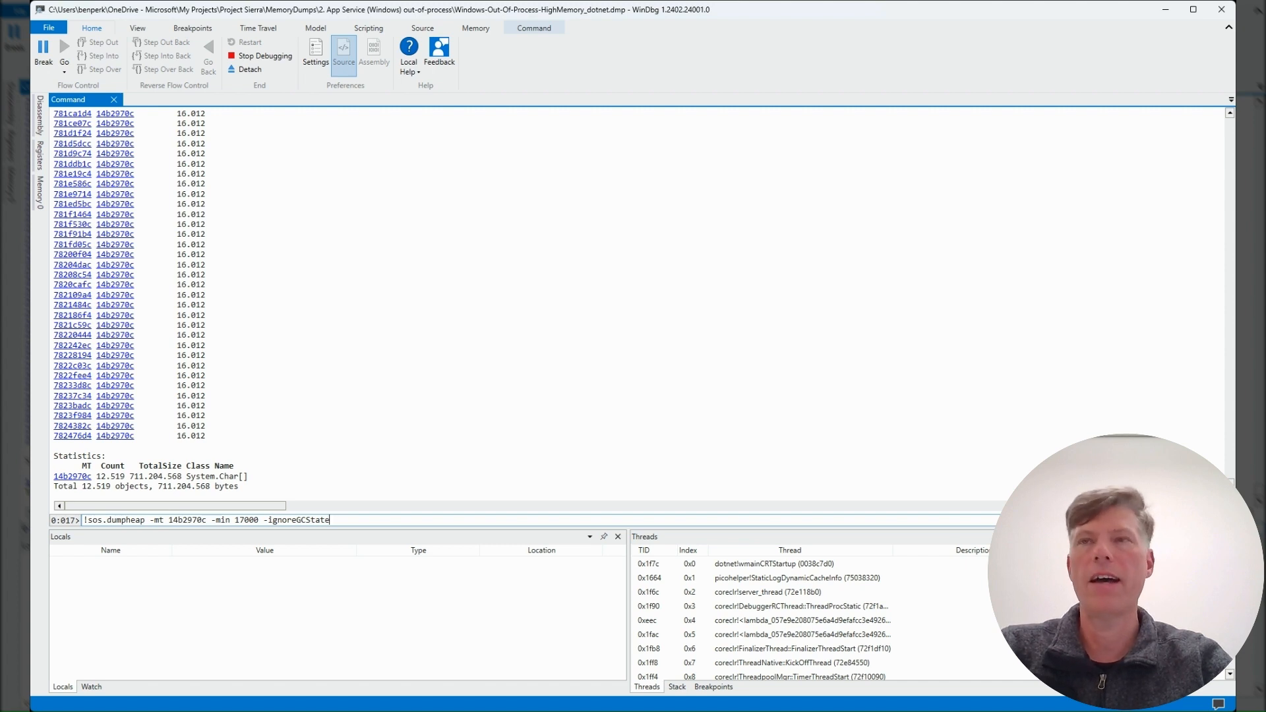
{"action": "key", "text": "Return"}
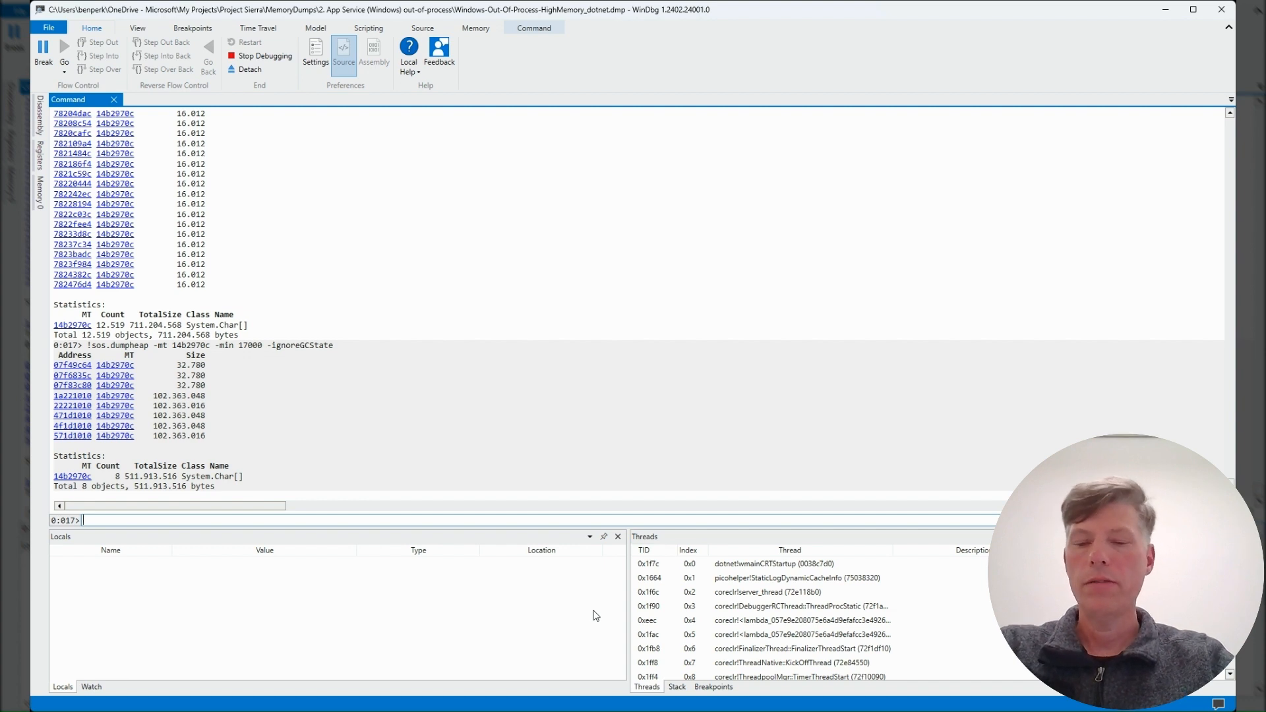
Step: Dump the char array at 571d1010 with !sos.do and look up its references with !sos.gcroot 571d1010
{"action": "type", "text": "!sos.do 571d1010"}
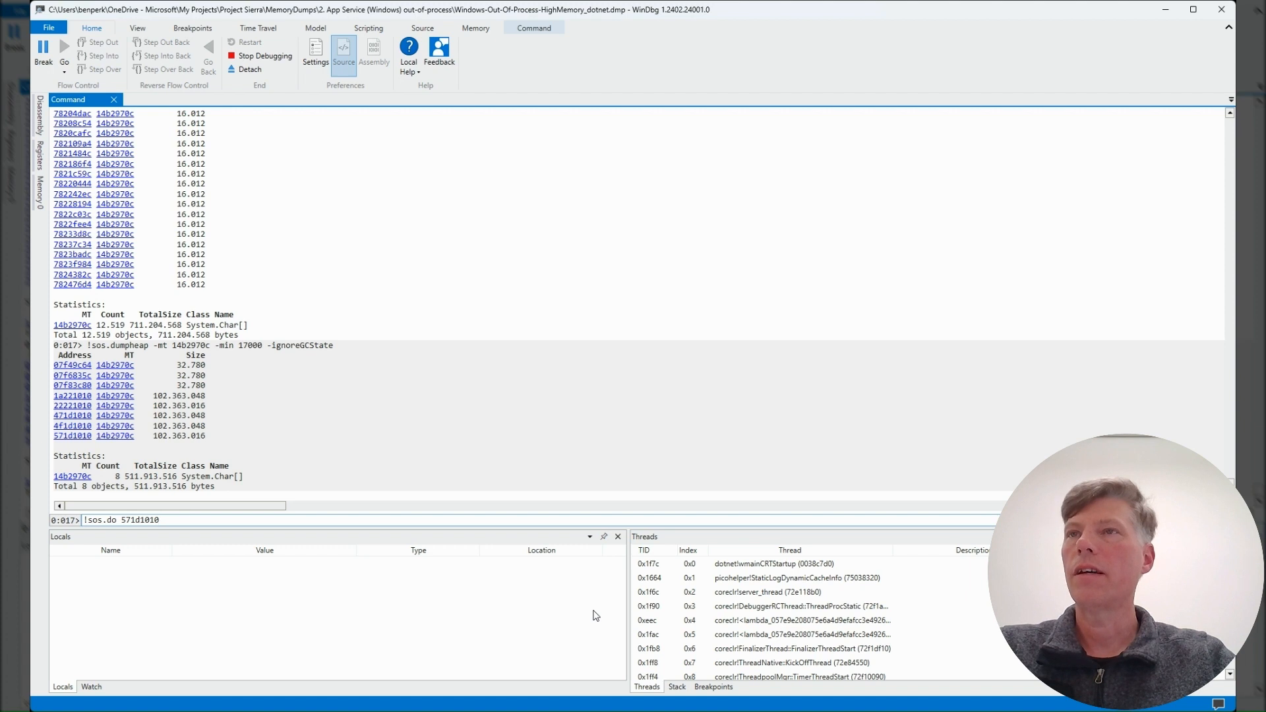
{"action": "key", "text": "Return"}
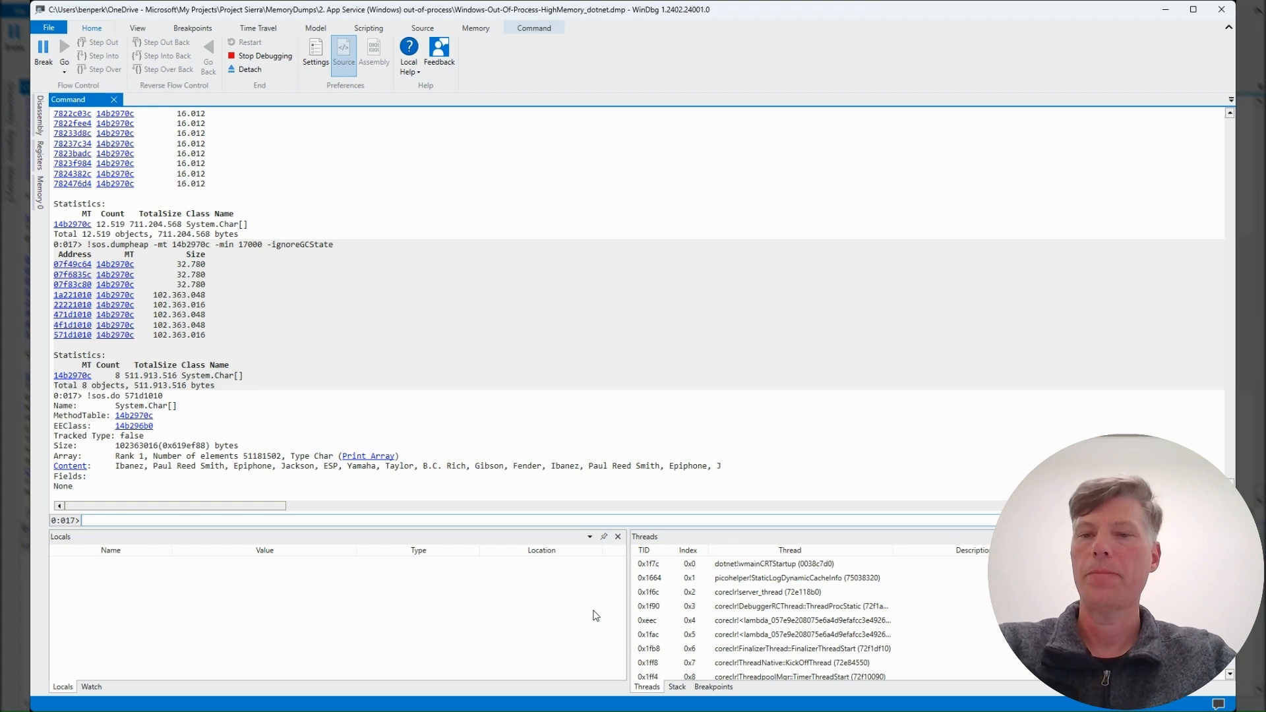
{"action": "left_click", "coordinate": [471, 522]}
{"action": "type", "text": "!sos.gcroot 571d1010"}
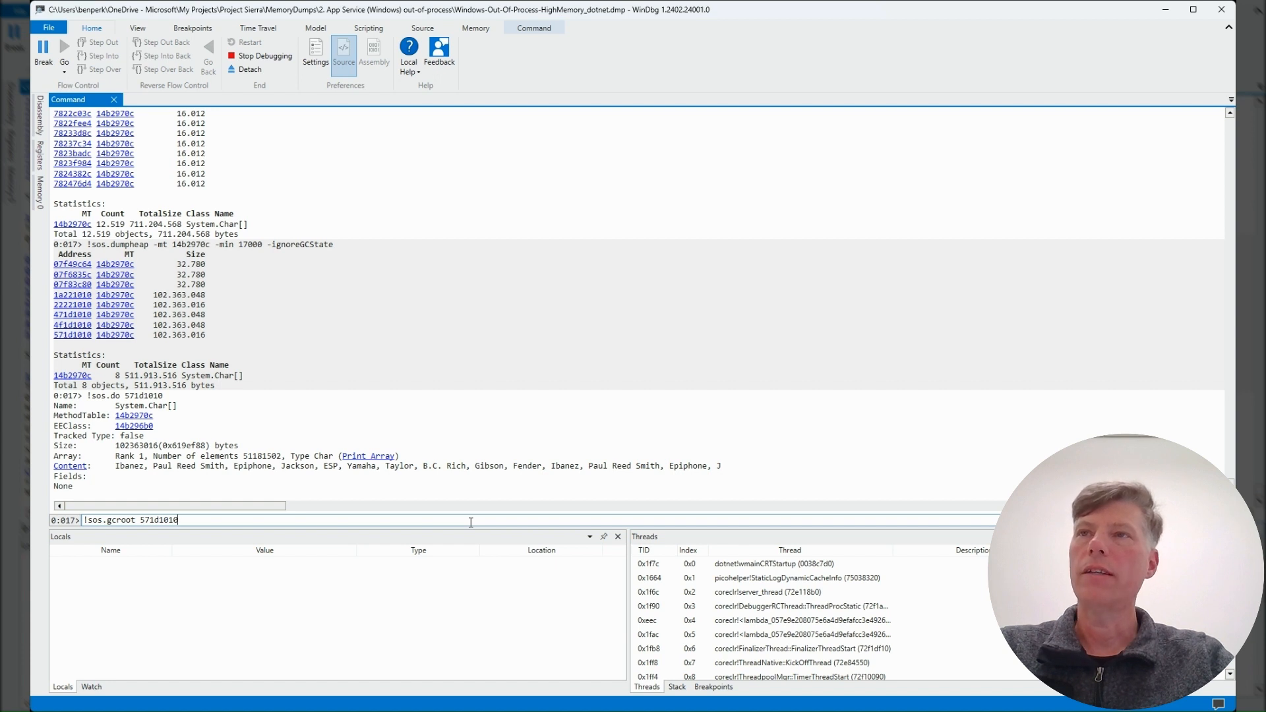
{"action": "key", "text": "Return"}
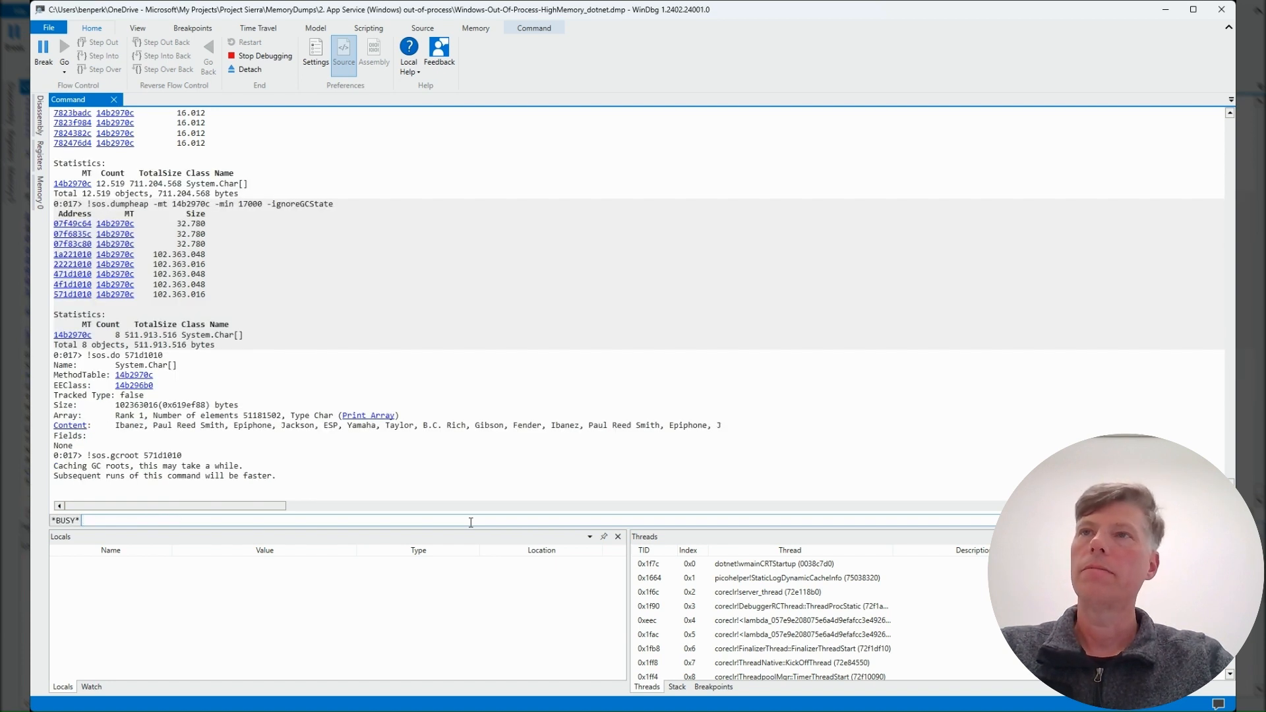